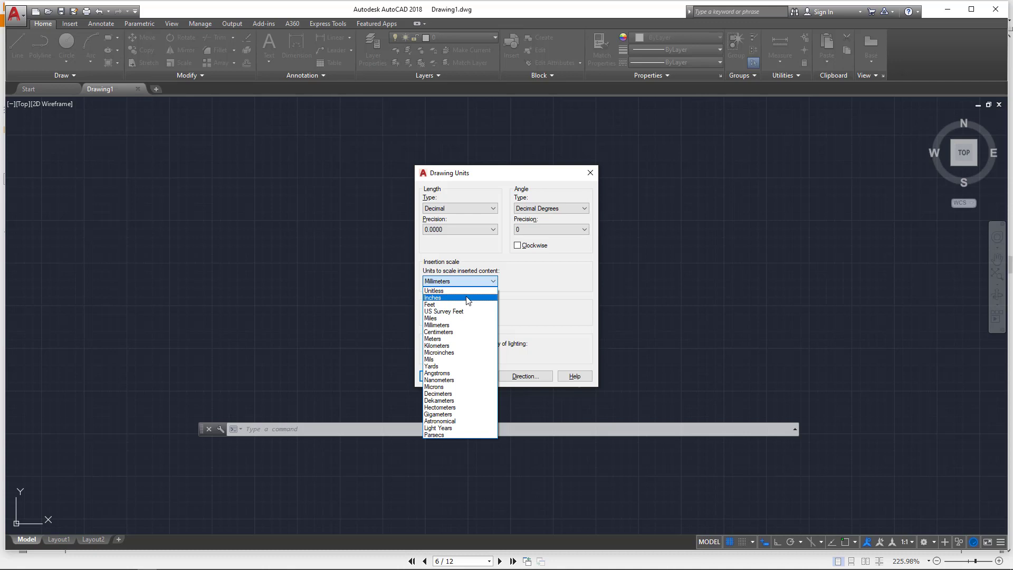
Set the drawing's insertion scale units to Inches and accept the units settings
left_click(467, 298)
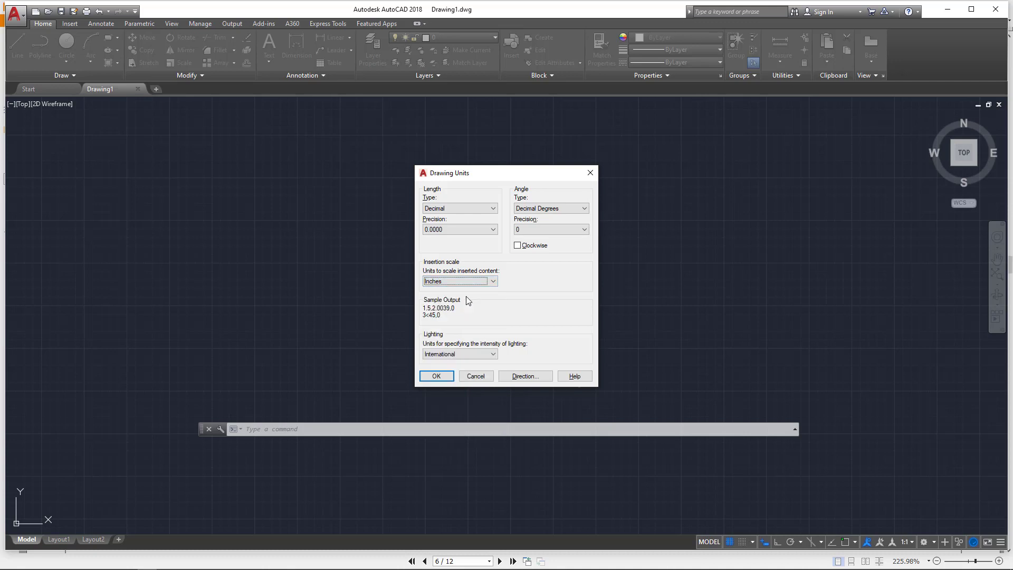
left_click(441, 377)
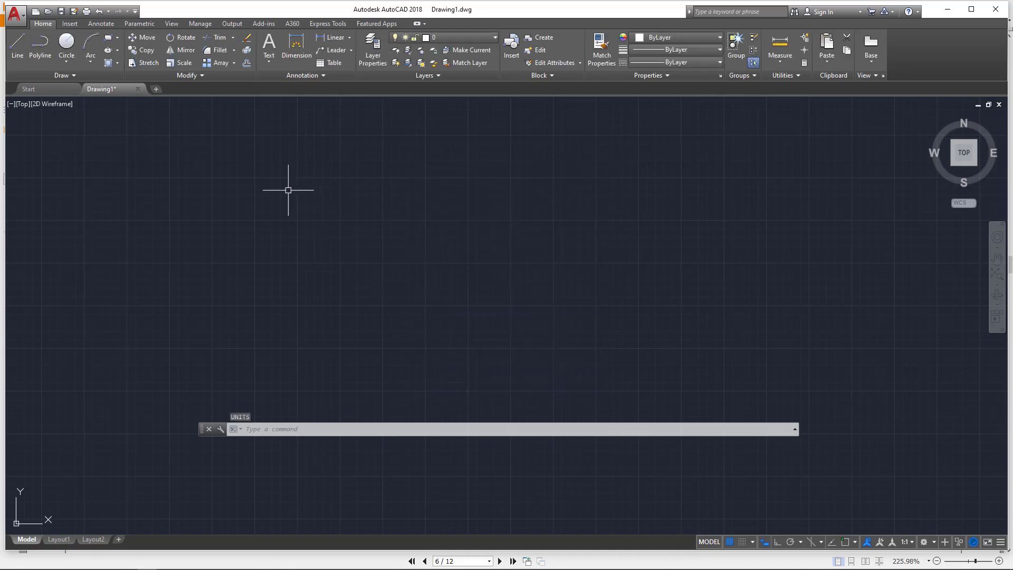
Start a line at the origin 0,0 and draw its first horizontal segment to the relative point @3,0
left_click(17, 45)
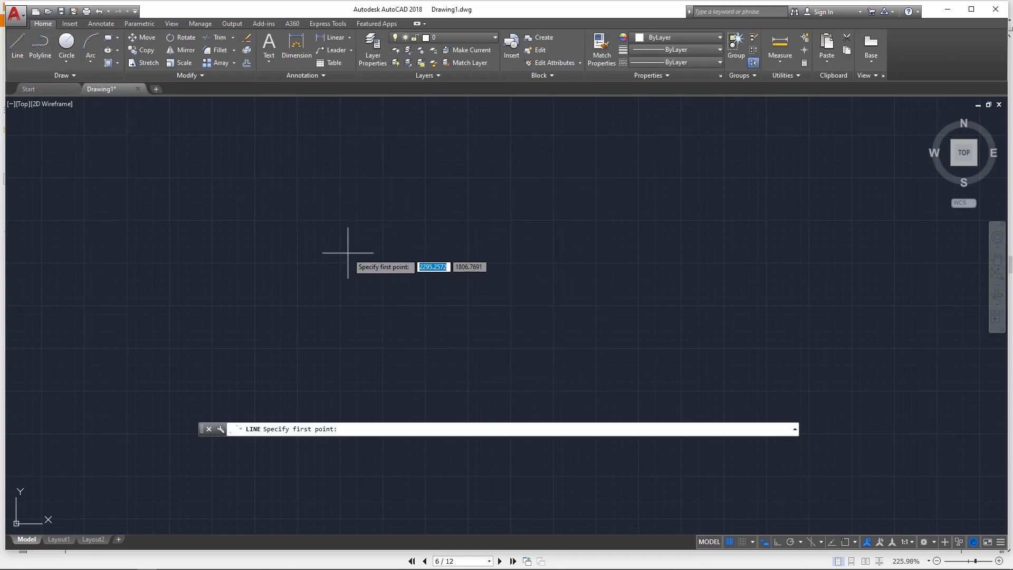
type("0,0")
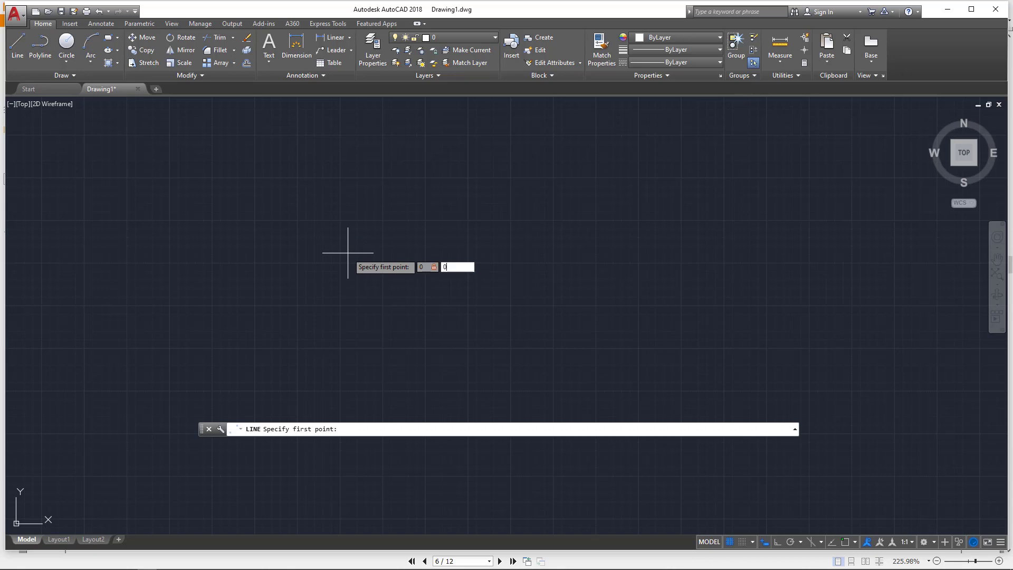
key("Return")
scroll(311, 254, "down", 3)
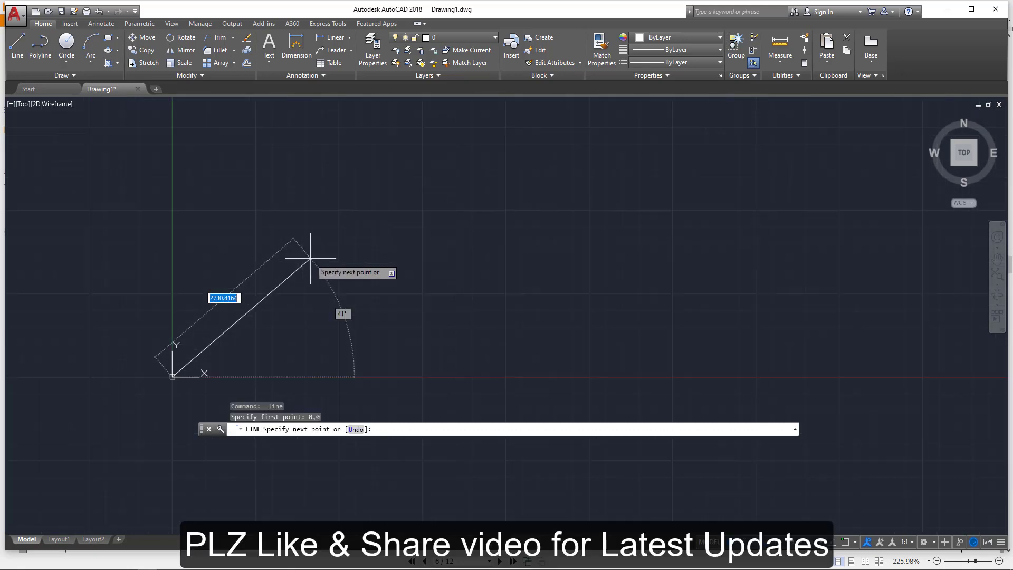
scroll(271, 330, "up", 2)
scroll(274, 343, "up", 2)
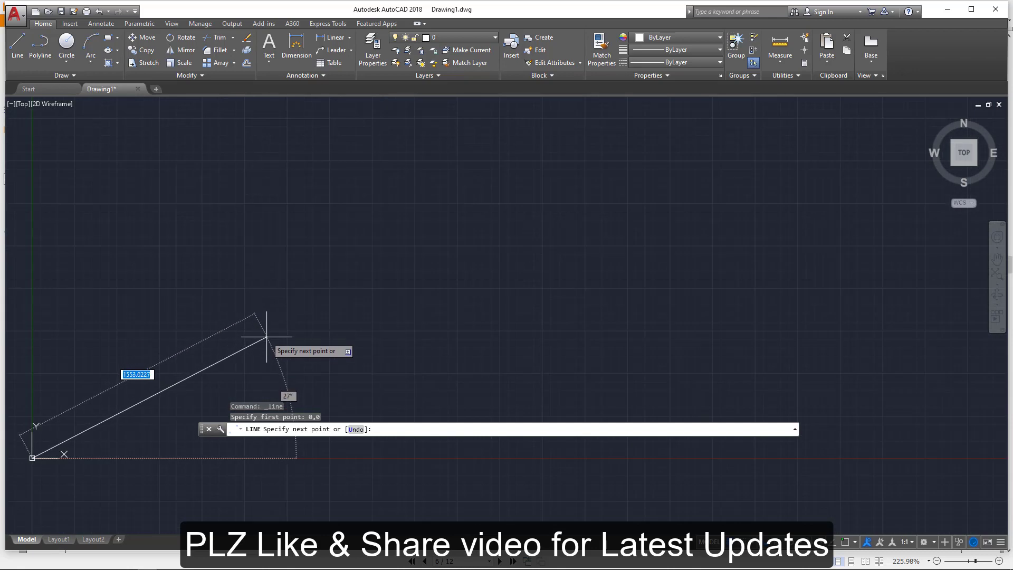
scroll(283, 338, "down", 2)
key("F8")
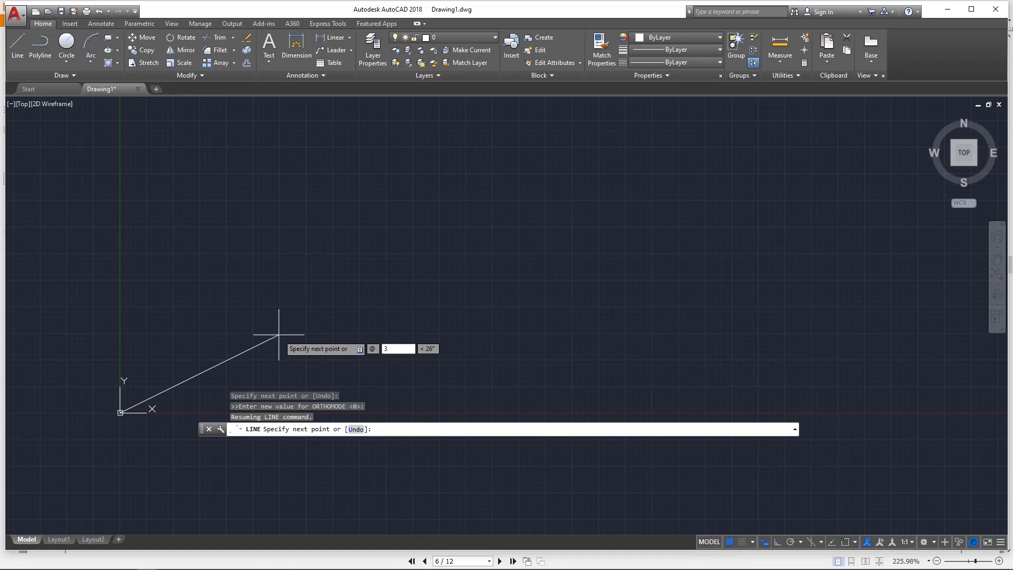
key("Tab")
key("Return")
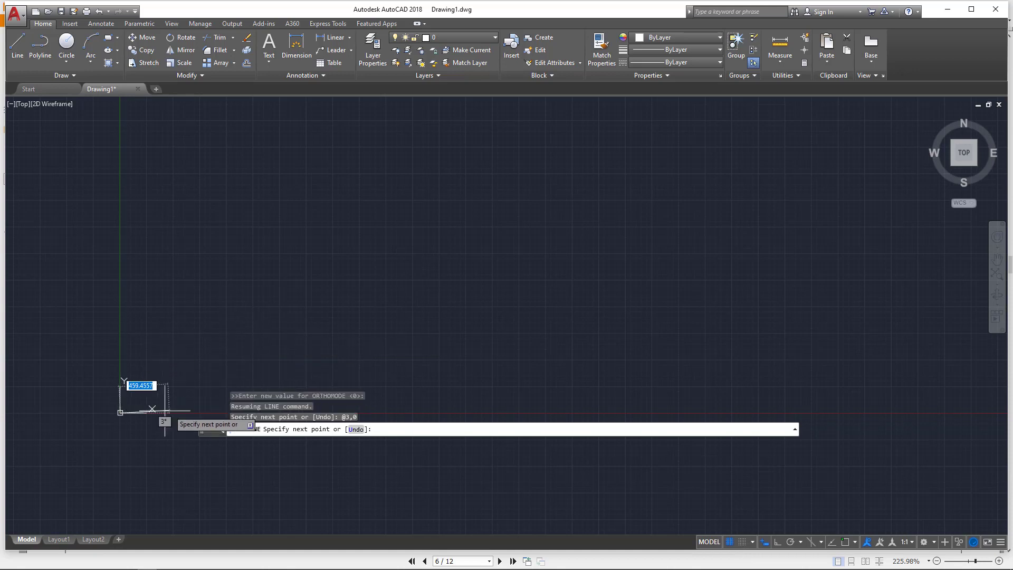
Continue the line with a vertical segment to the relative point @0,3 from the end of the horizontal segment
scroll(124, 418, "up", 8)
scroll(124, 419, "down", 2)
mouse_move(113, 385)
middle_mouse_down()
mouse_move(24, 290)
mouse_move(42, 294)
middle_mouse_up()
middle_click(43, 295)
scroll(140, 297, "down", 5)
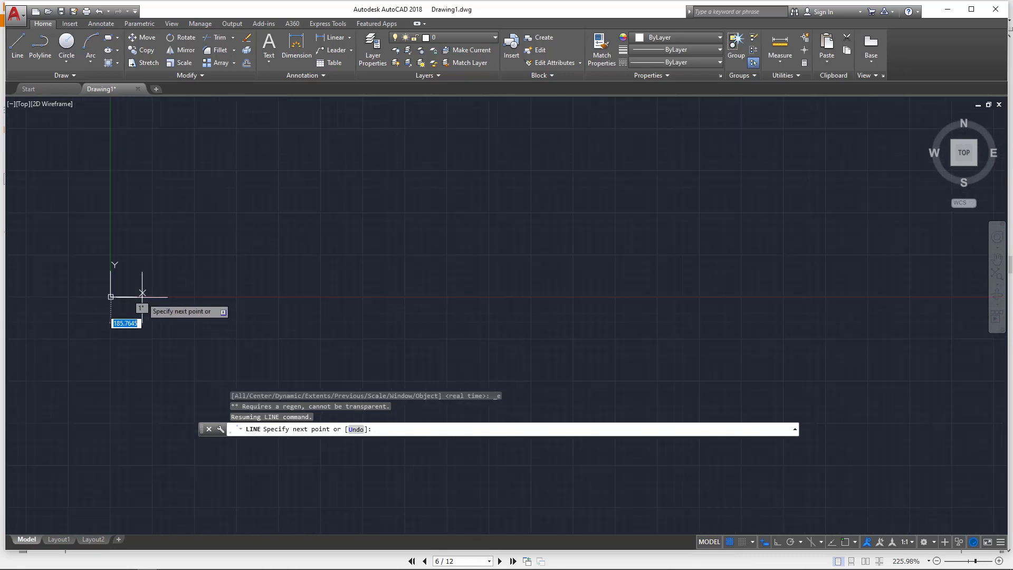
scroll(76, 306, "up", 9)
scroll(289, 254, "up", 12)
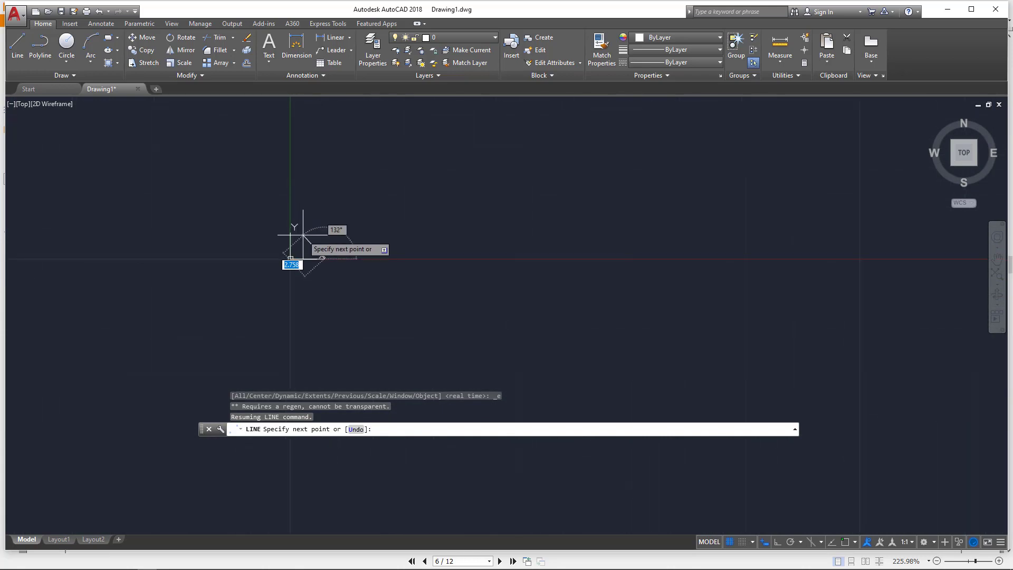
scroll(329, 267, "up", 5)
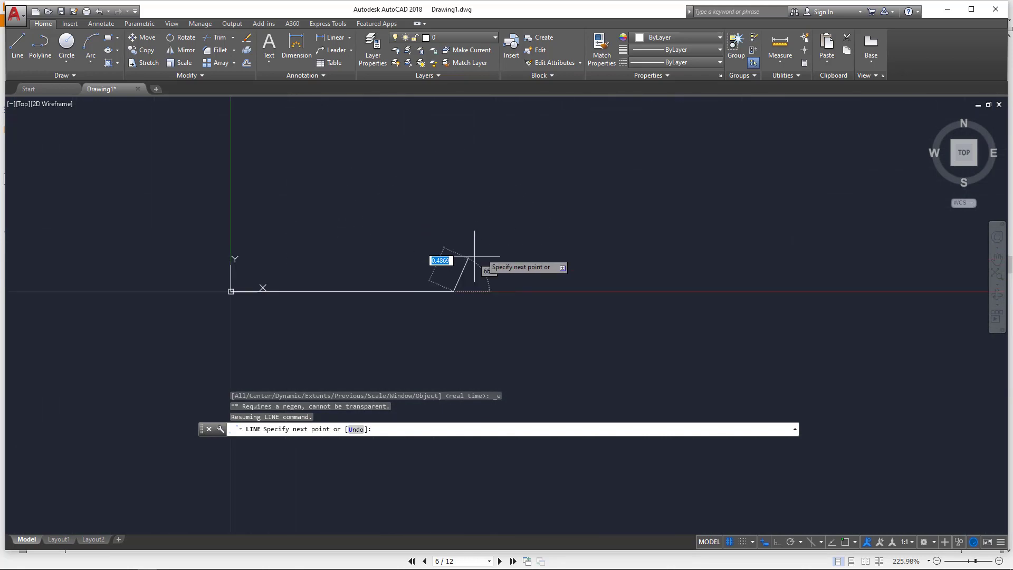
scroll(493, 215, "down", 2)
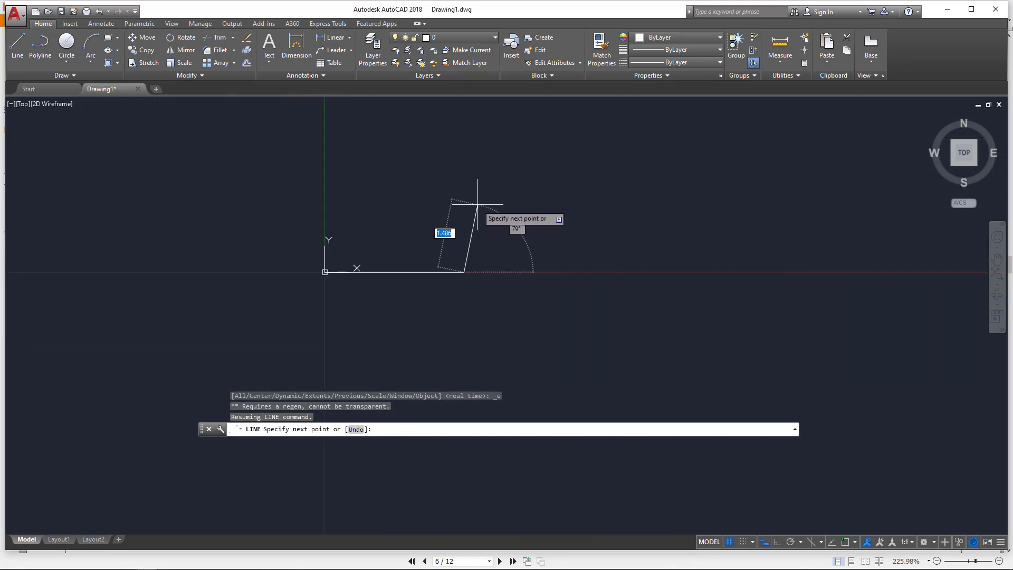
scroll(453, 211, "up", 2)
scroll(428, 218, "down", 2)
scroll(432, 216, "up", 2)
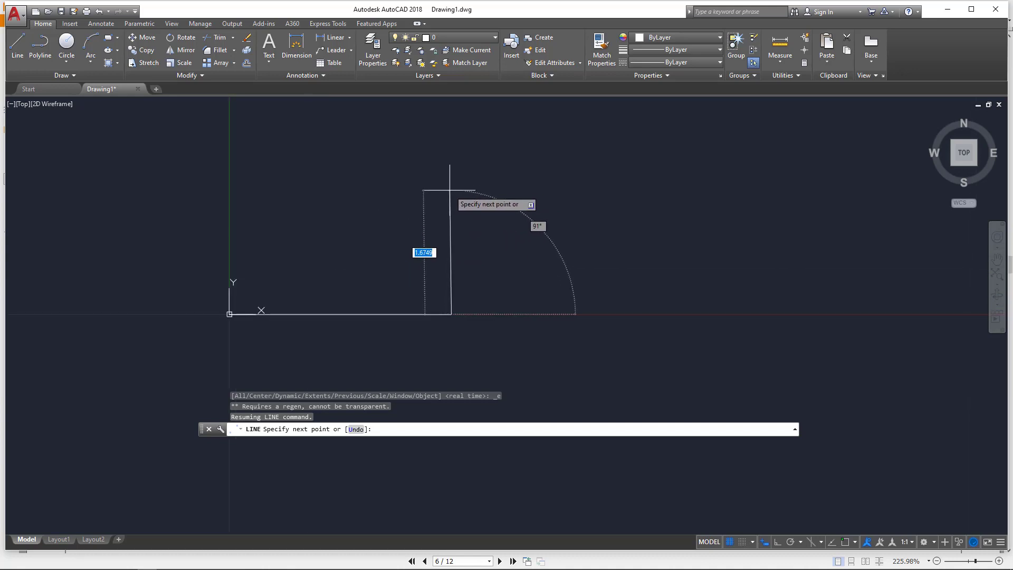
key("F8")
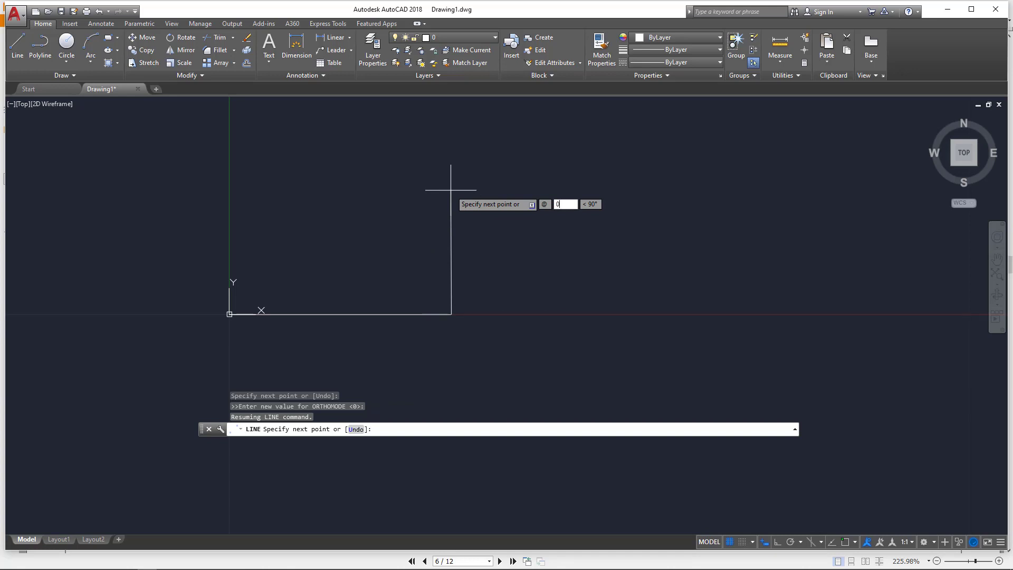
type(",")
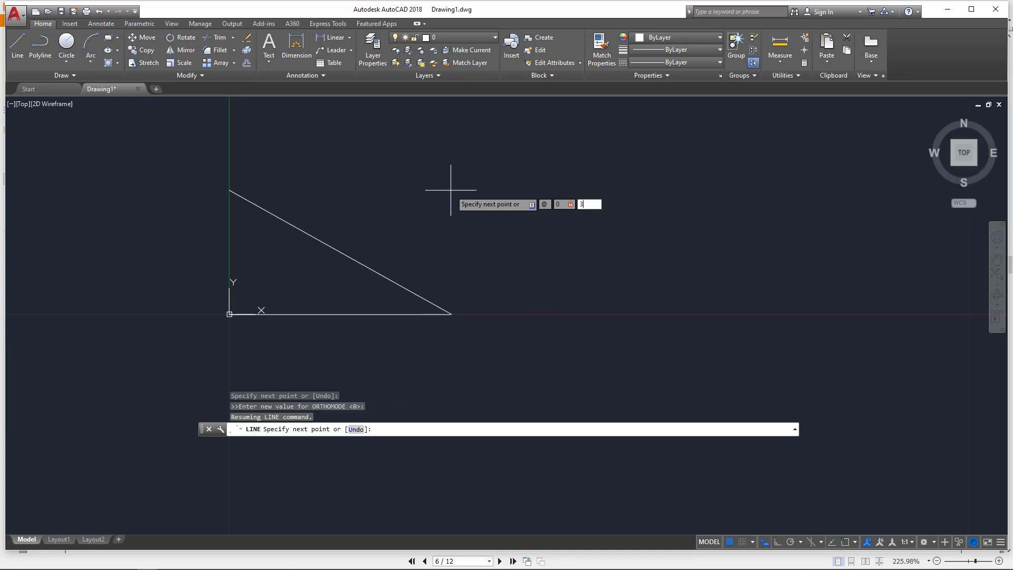
key("Return")
Draw the square's upper edge to the relative point @-3,0 and close the outline back to the origin
scroll(451, 190, "down", 2)
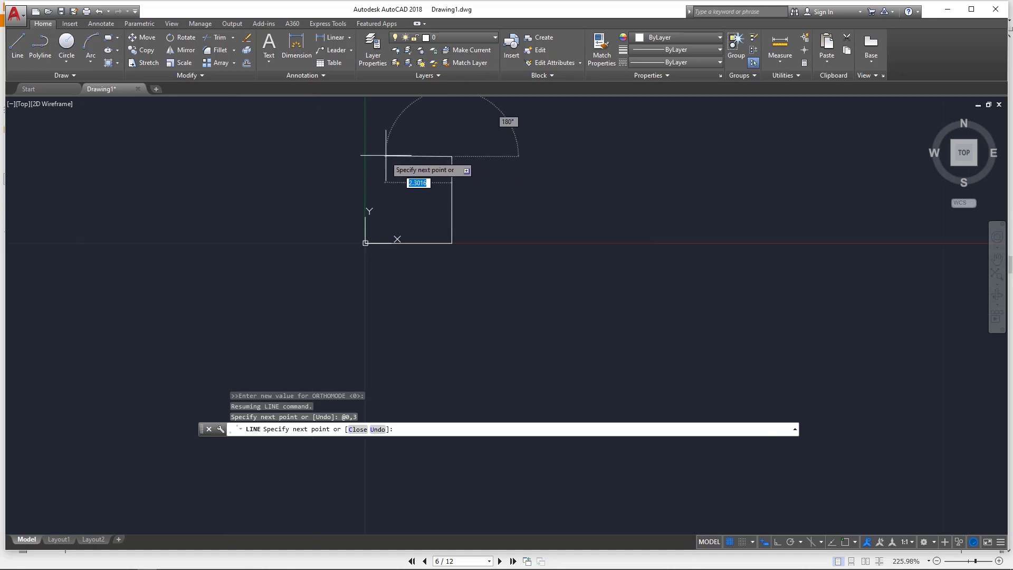
type("@")
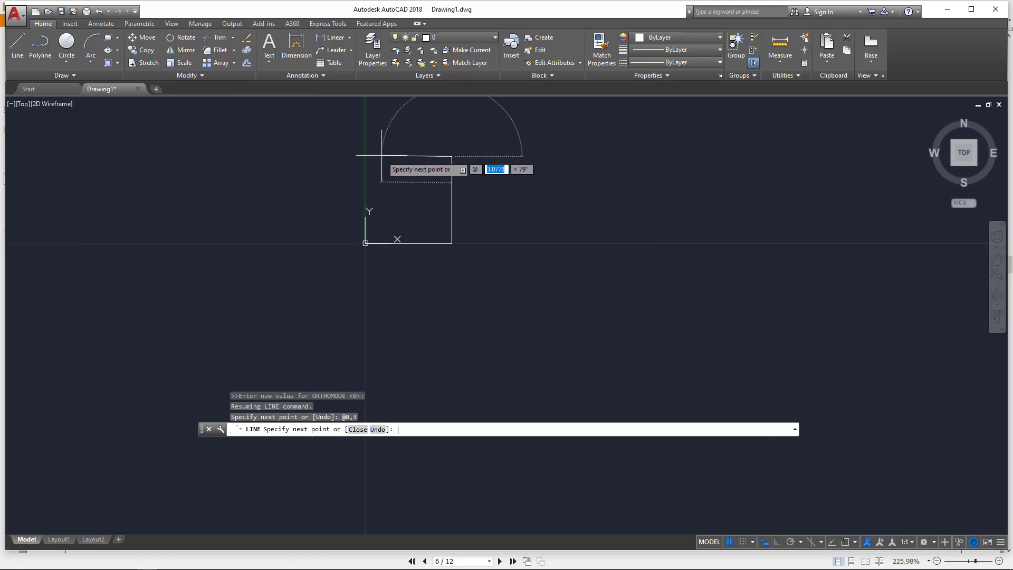
type("-3,0")
key("Return")
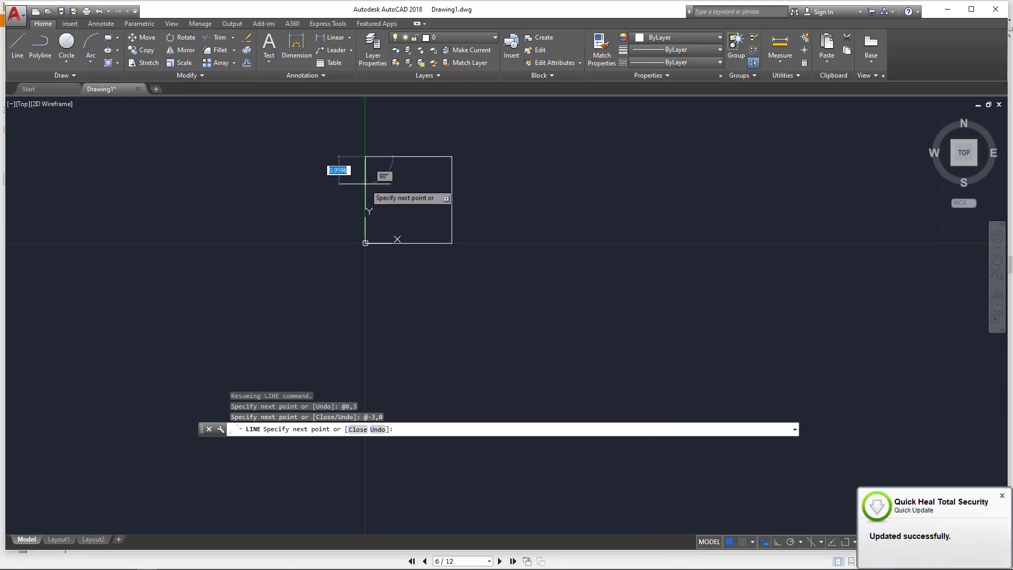
type("c")
key("Return")
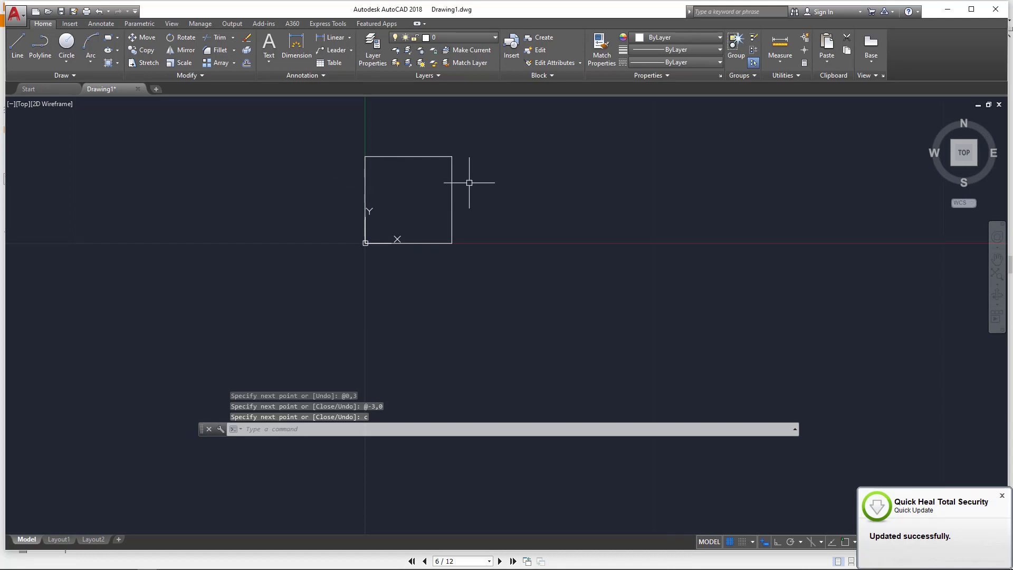
Fit the finished square in view and move the floating command line lower, clear of the drawing
middle_click(453, 193)
middle_click(454, 193)
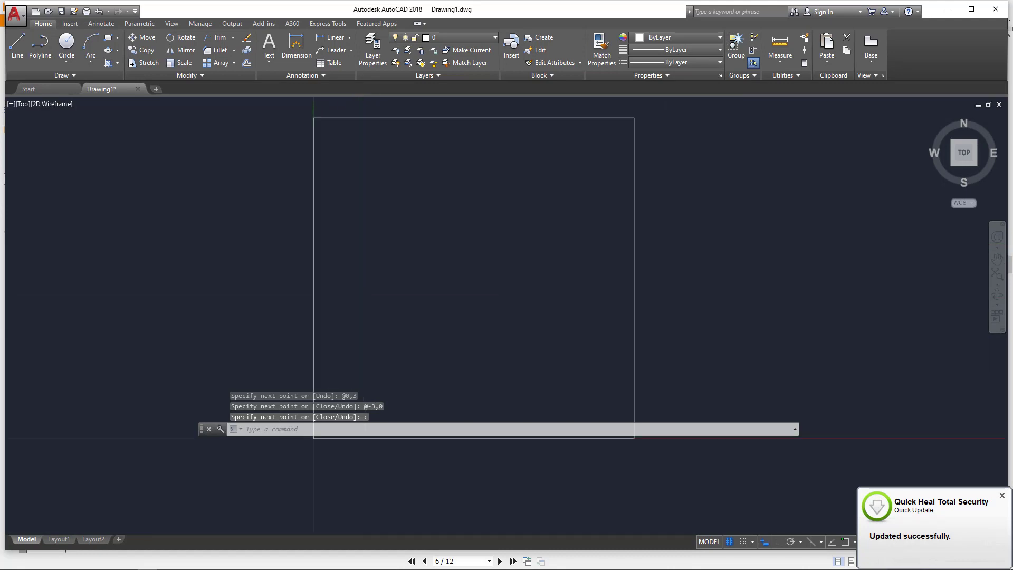
scroll(490, 206, "down", 2)
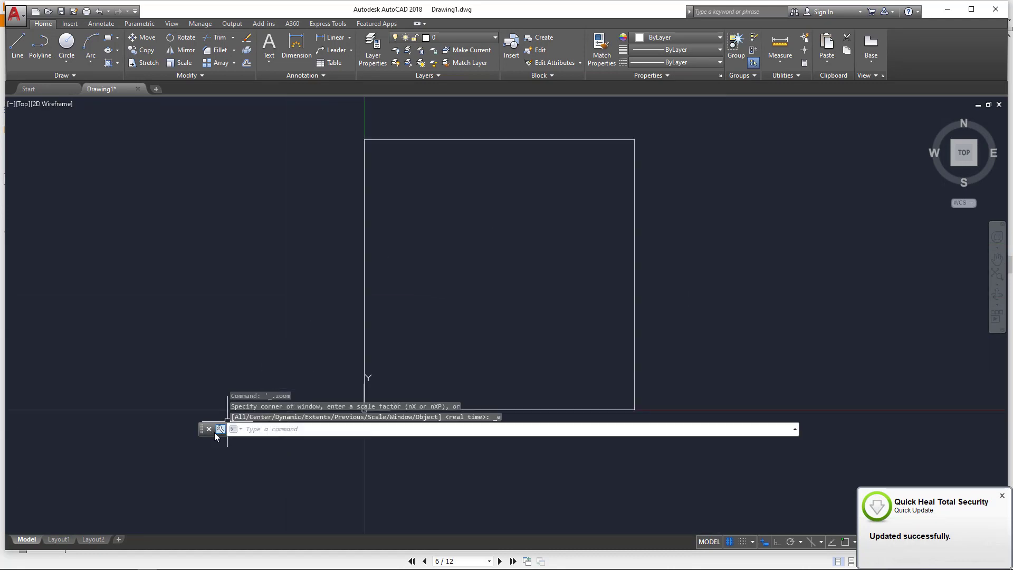
left_click_drag(202, 428, 234, 512)
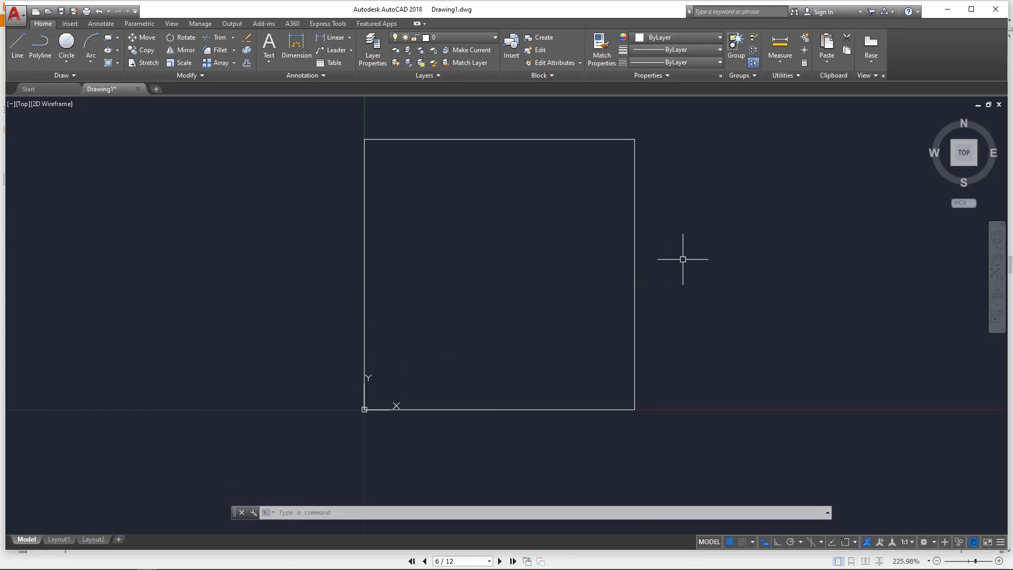
left_click(299, 53)
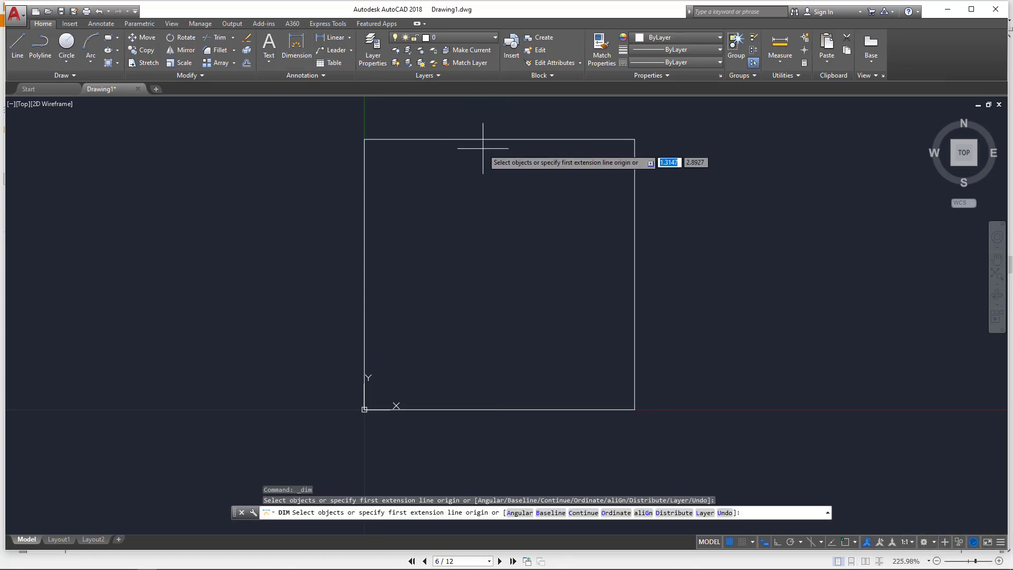
key("Return")
scroll(488, 140, "down", 3)
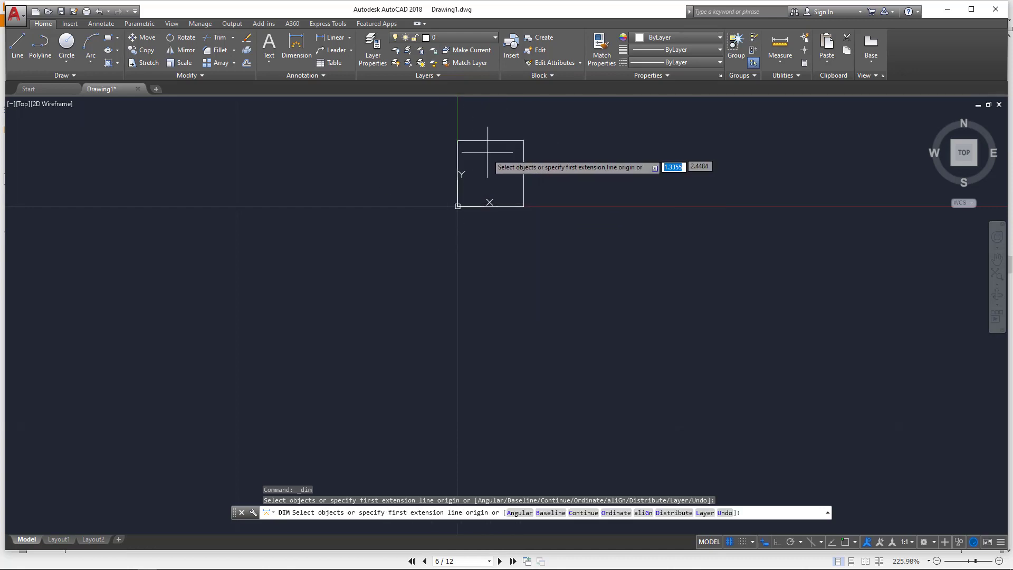
scroll(489, 156, "down", 2)
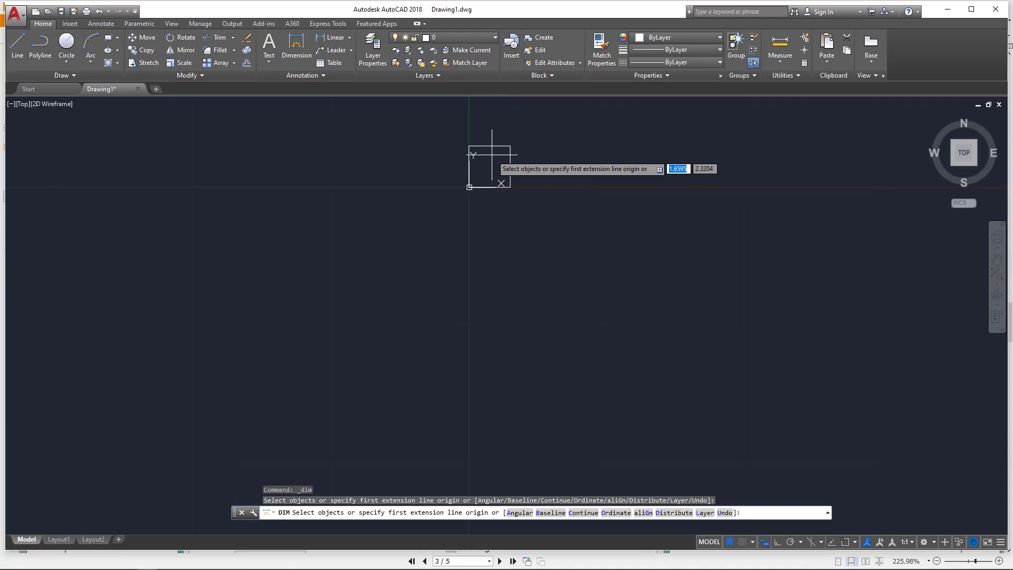
type("d")
key("Return")
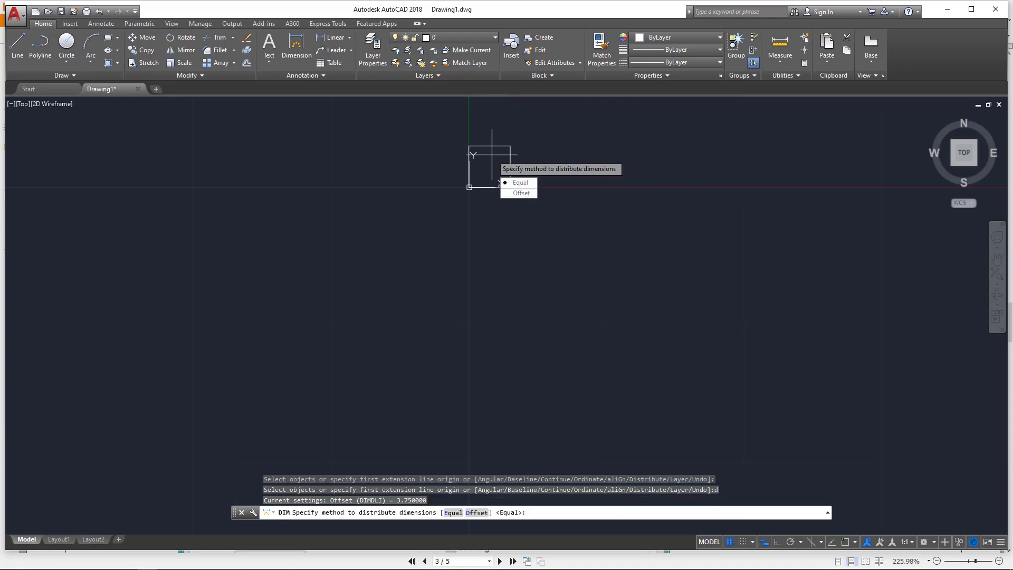
key("Escape")
key("Escape")
Open the ISO-25 dimension style for modification and move its settings dialog away from the style manager
type("d")
key("Return")
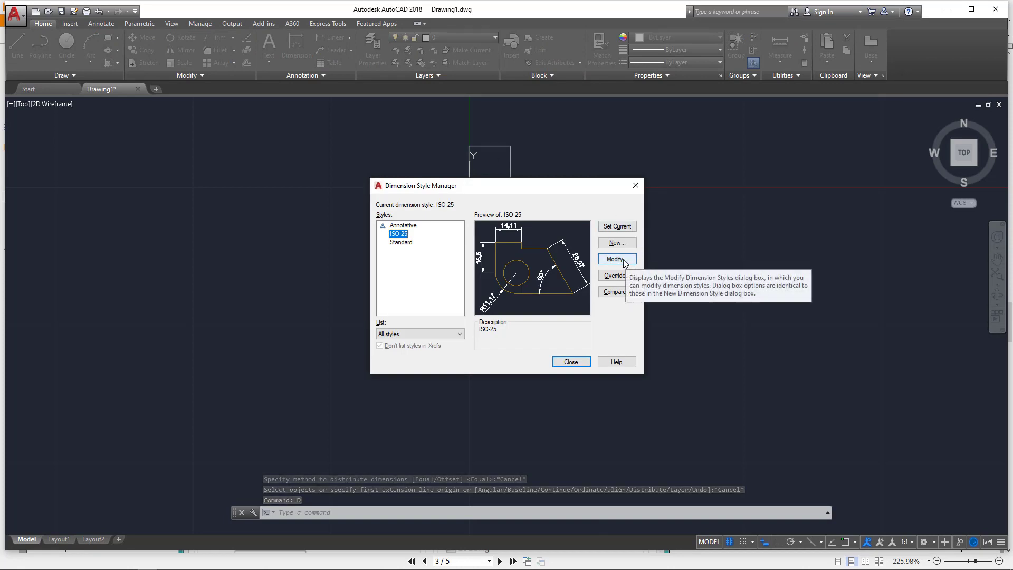
left_click(625, 262)
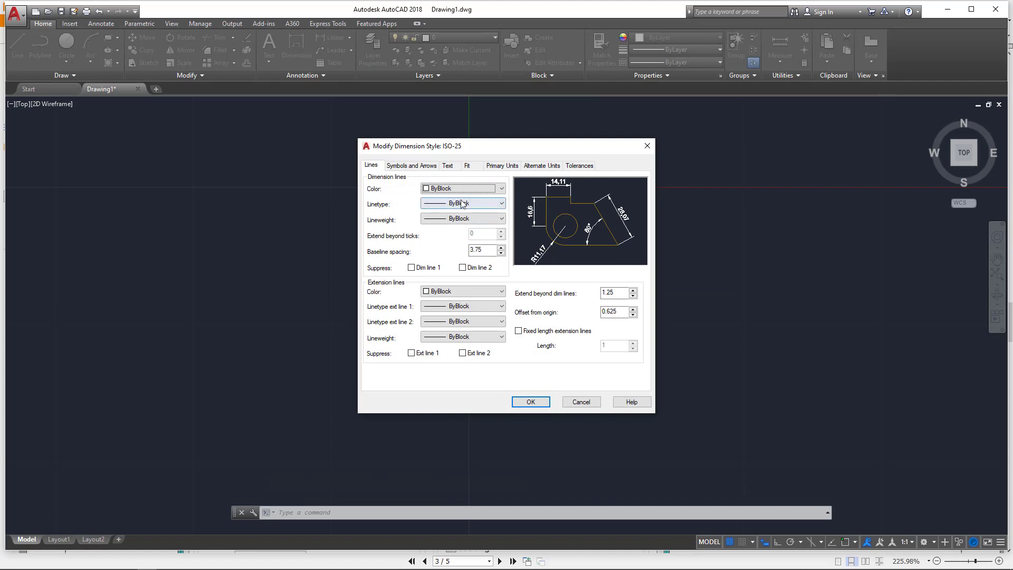
left_click_drag(479, 150, 718, 181)
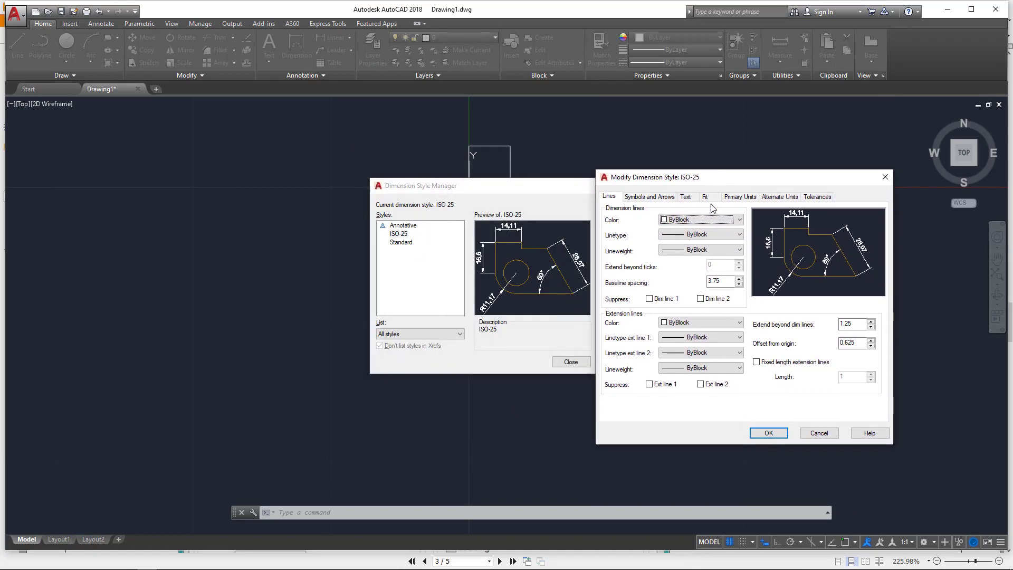
Try yellow and cyan as the dimension line color of the ISO-25 style
left_click(707, 219)
left_click(692, 248)
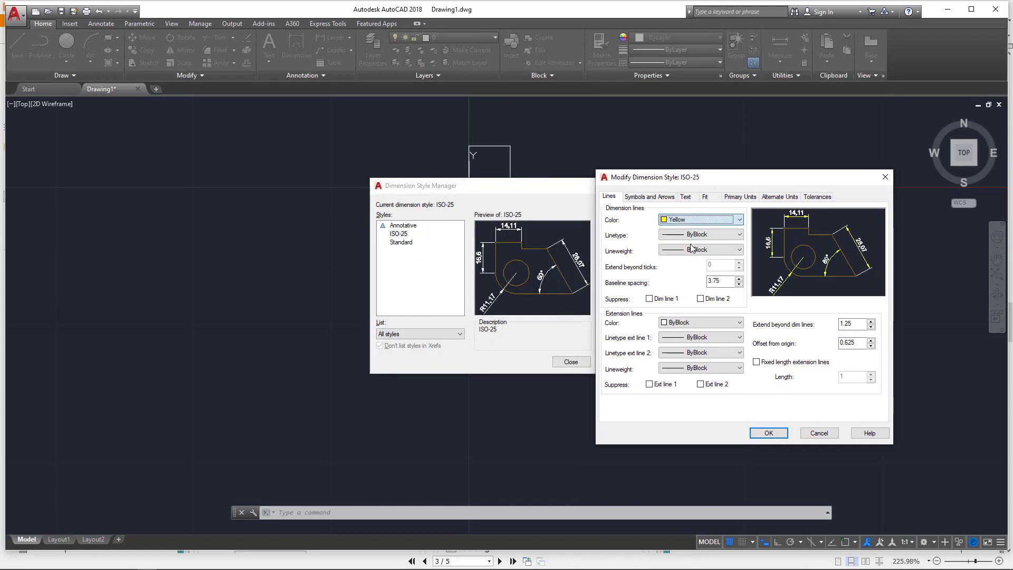
left_click(696, 224)
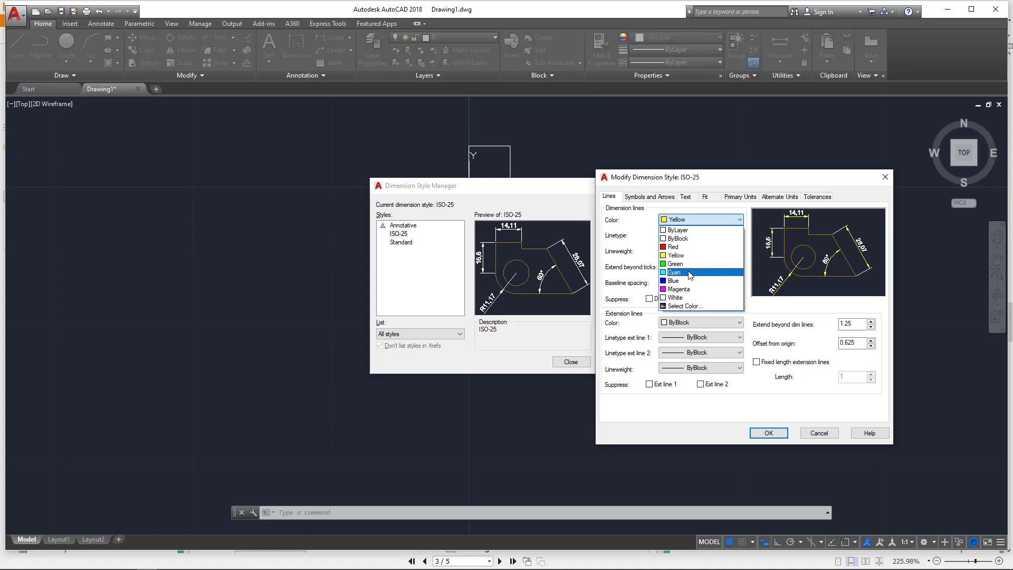
left_click(689, 274)
Set the dimension line color of the ISO-25 style to Red and keep the linetype at ByBlock
left_click(704, 220)
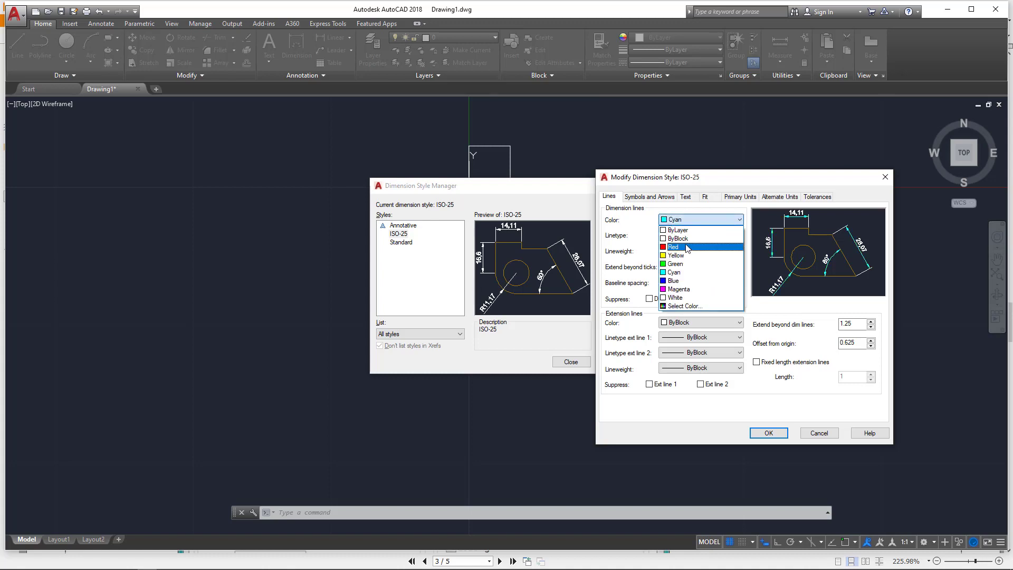
left_click(712, 246)
left_click(714, 235)
left_click(704, 261)
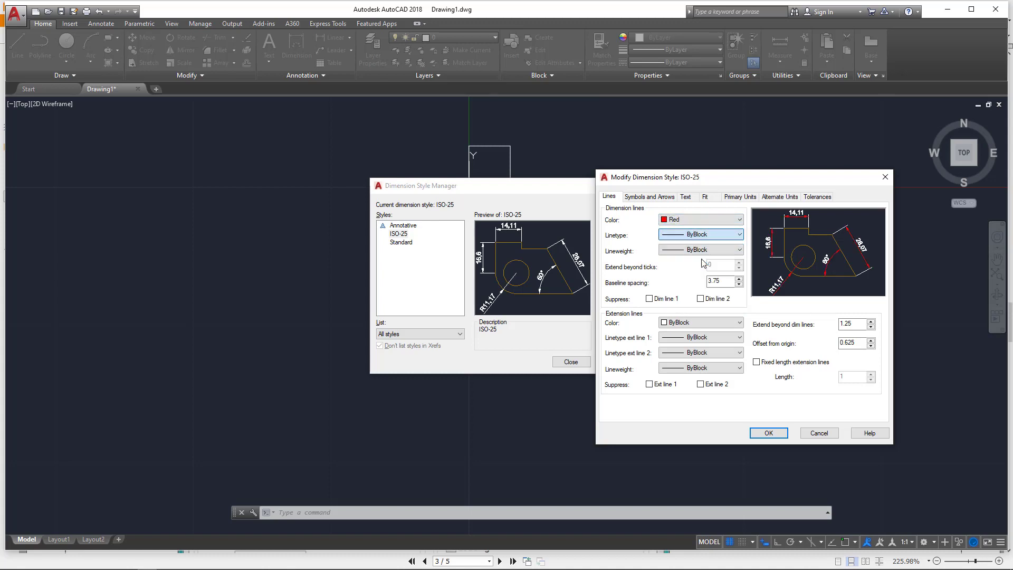
Try Blue as the dimension text color of the ISO-25 style and settle on Yellow
left_click(686, 197)
left_click(687, 223)
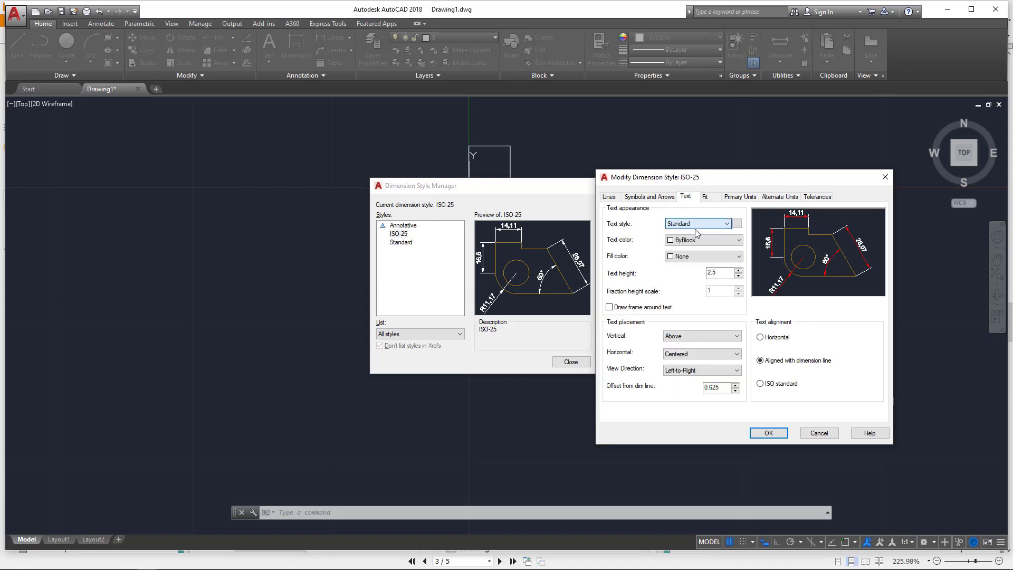
left_click(701, 239)
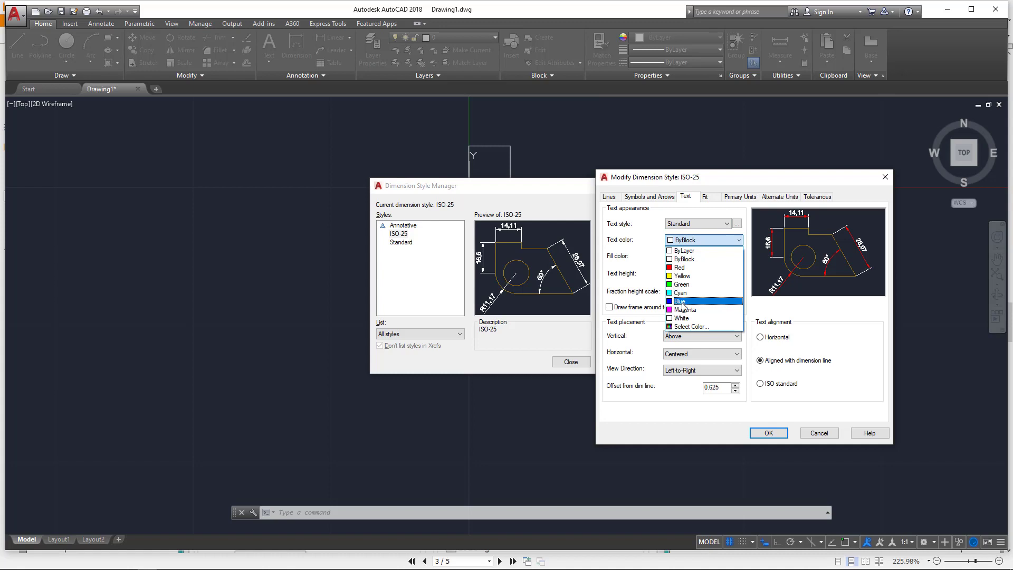
left_click(683, 302)
left_click(692, 242)
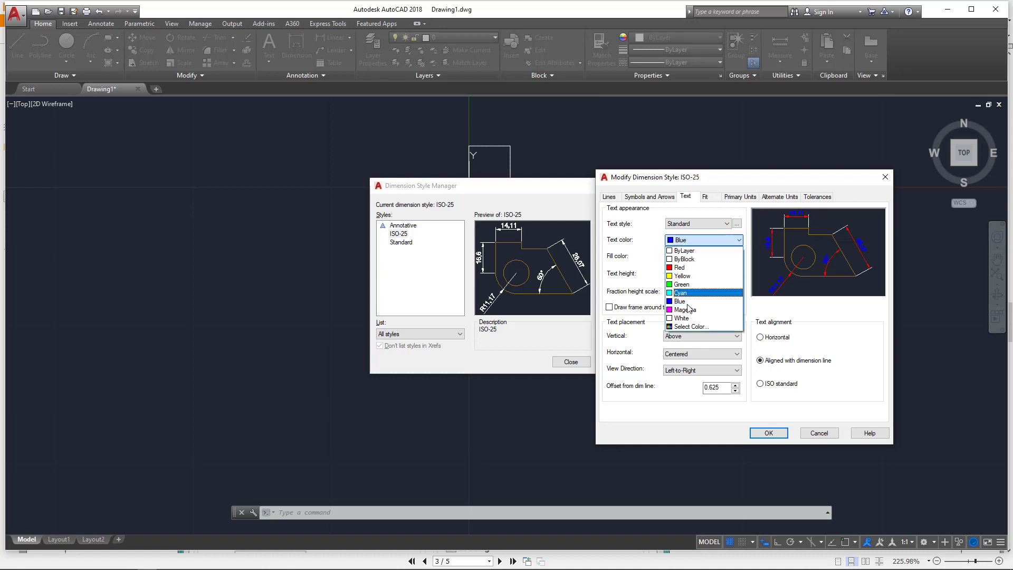
left_click(682, 276)
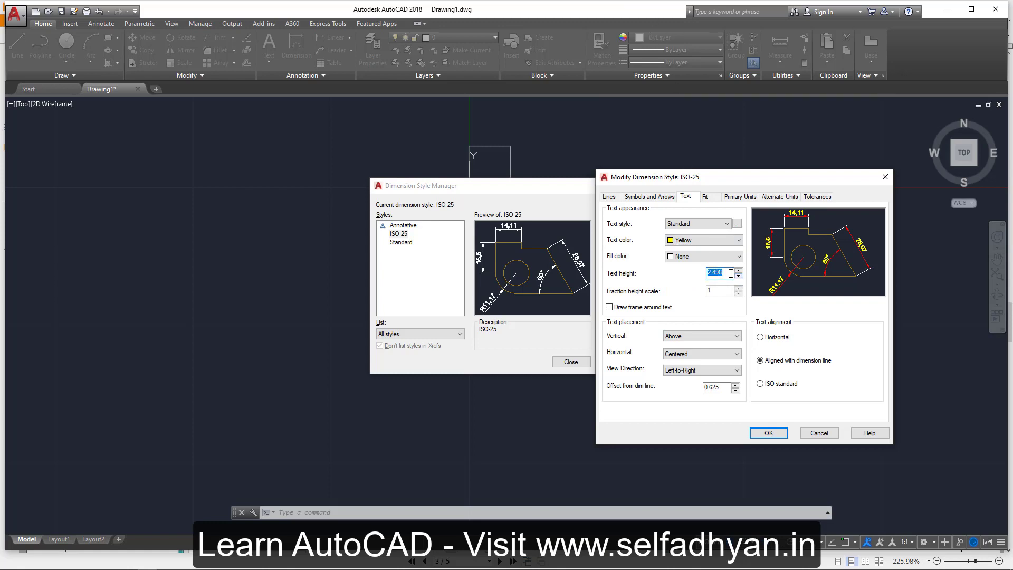
Set the text height of the ISO-25 style to 1, accept the changes and close the style manager
type("1")
left_click(776, 434)
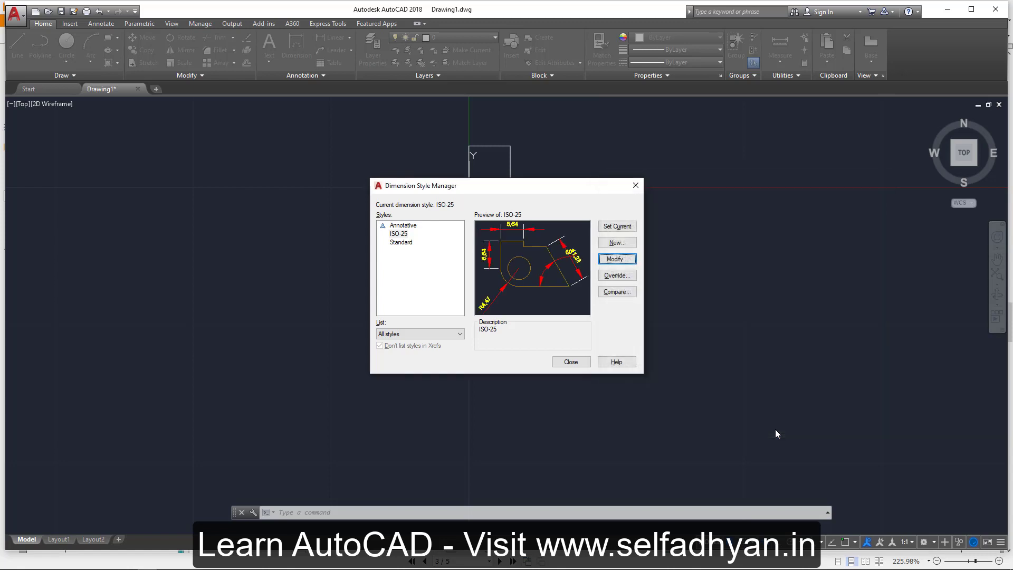
left_click(571, 361)
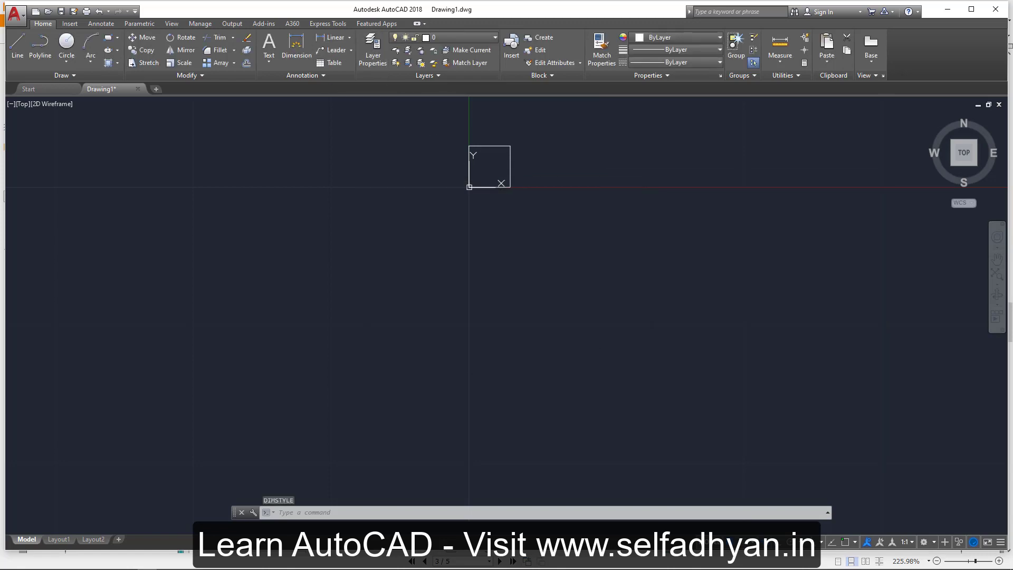
Try to dimension the square's upper edge with the modified ISO-25 style
middle_click(568, 354)
middle_click(568, 354)
left_click(299, 46)
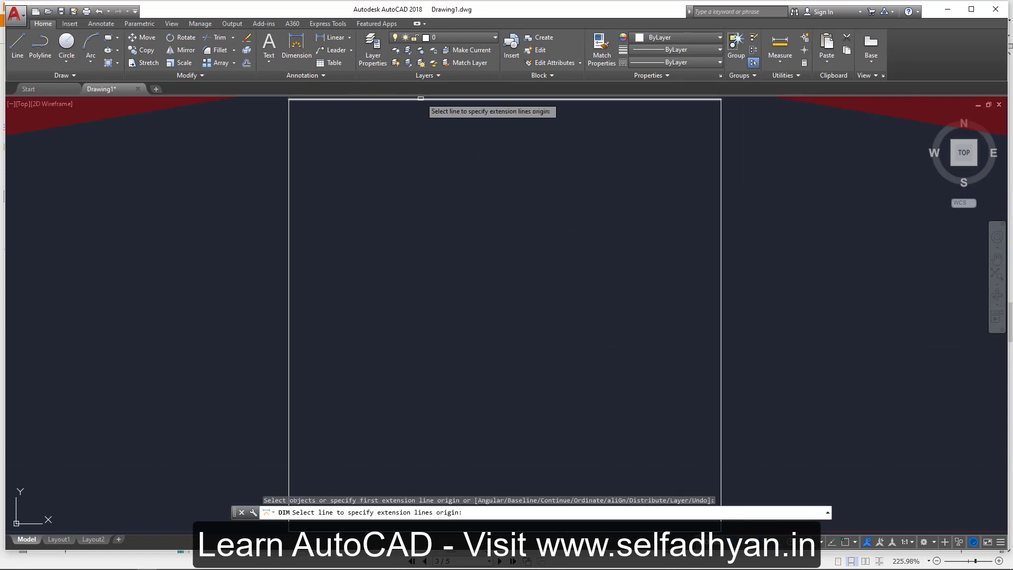
scroll(464, 116, "down", 8)
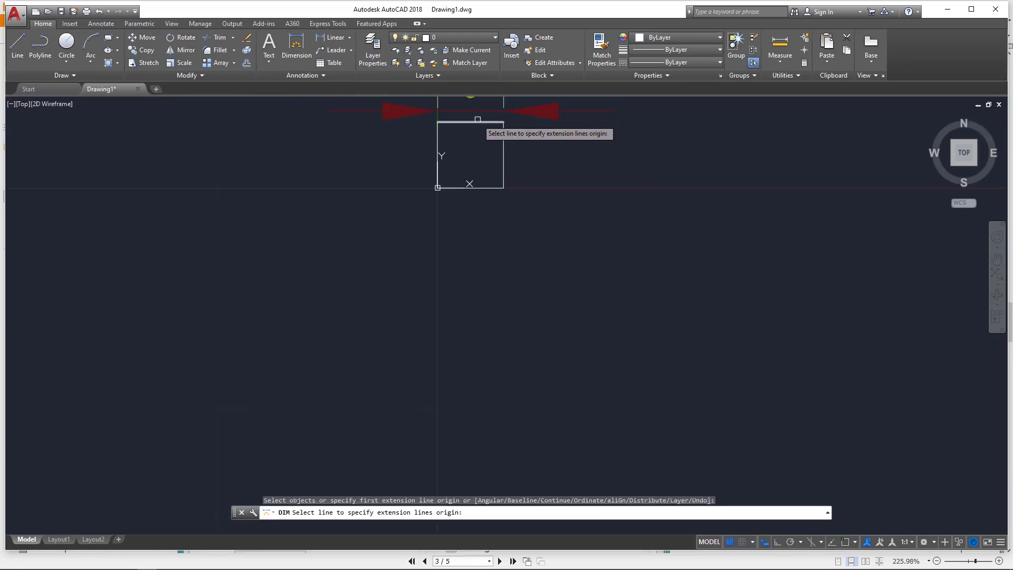
scroll(476, 119, "up", 6)
scroll(478, 127, "down", 8)
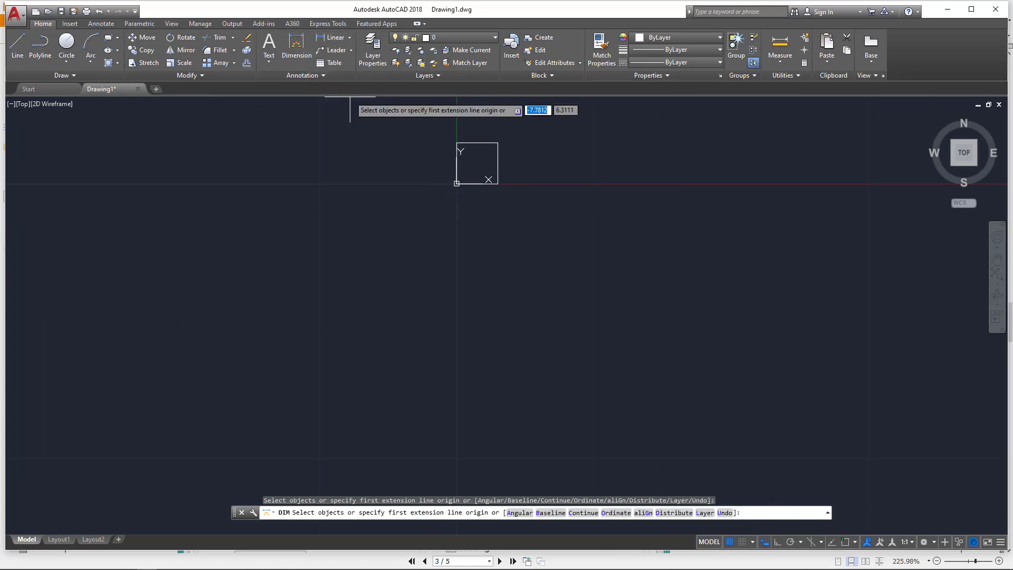
key("Escape")
key("Escape")
Modify the ISO-25 style to a text height of 0.5, accept the change and close the style manager
type("d")
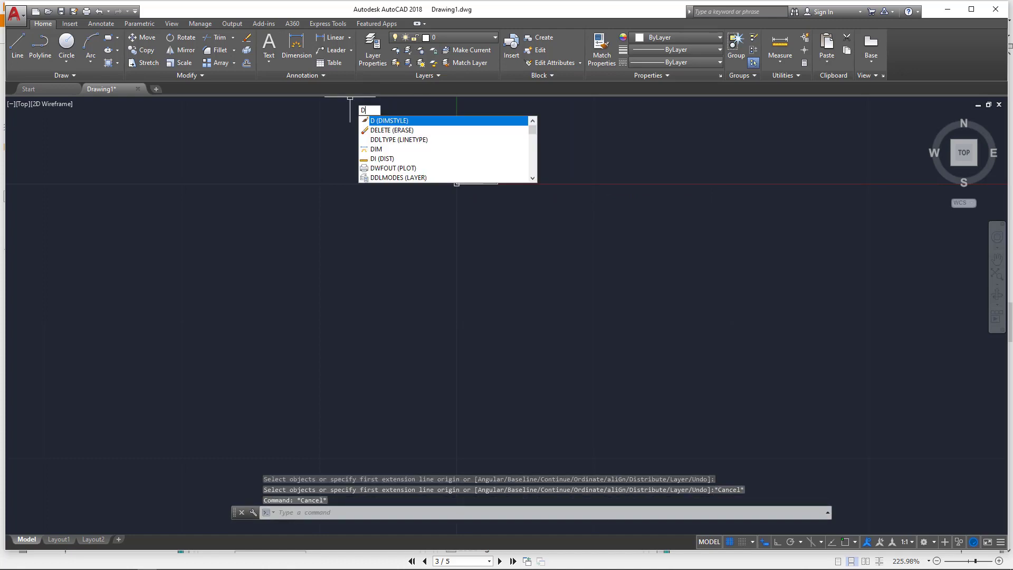
key("Return")
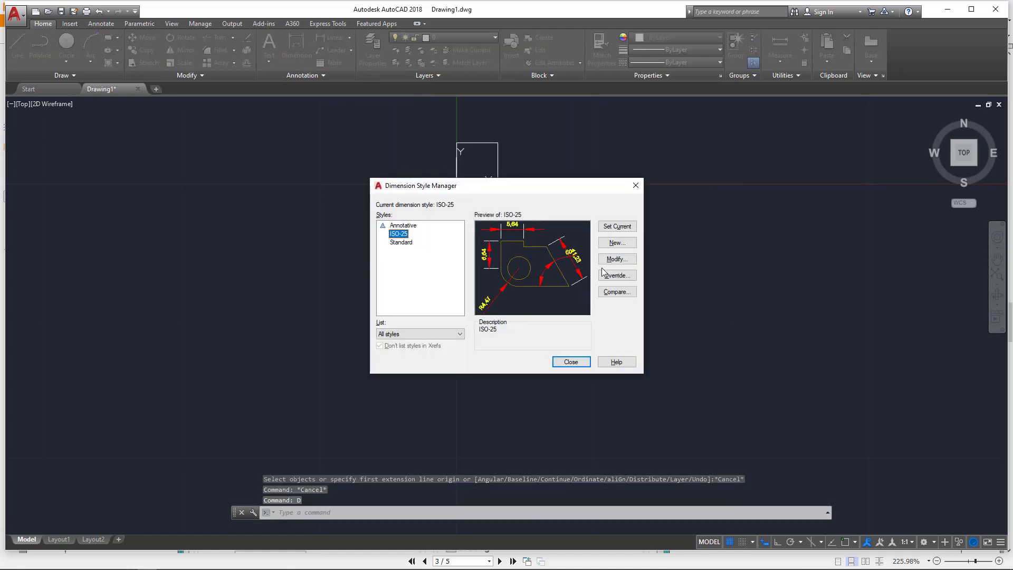
left_click(618, 259)
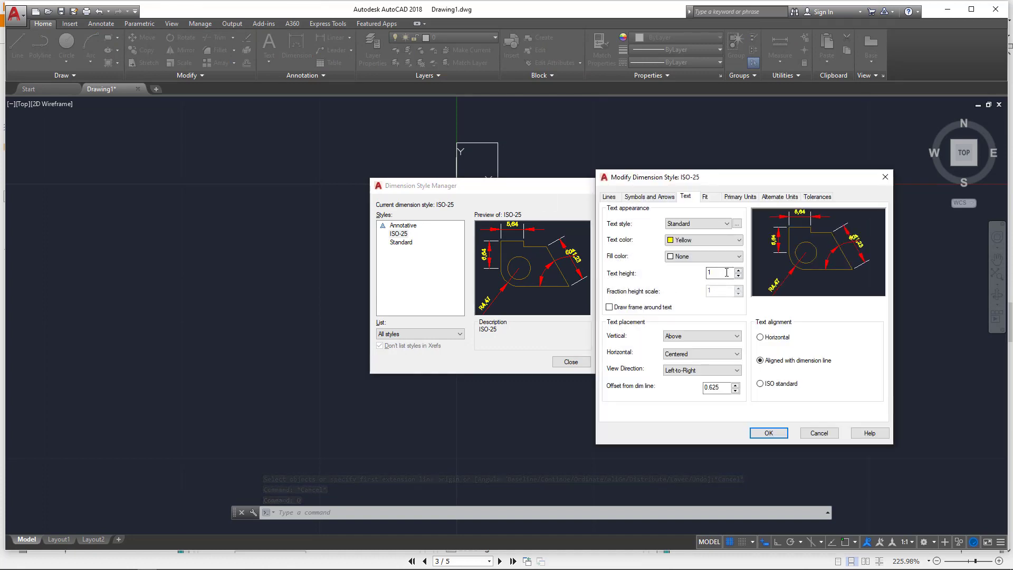
left_click(726, 272)
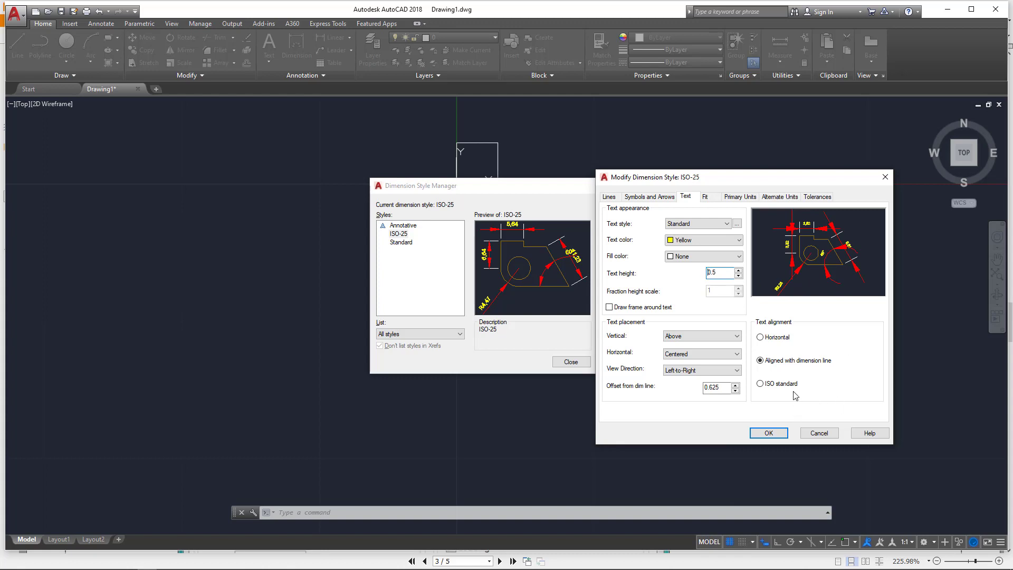
left_click(768, 433)
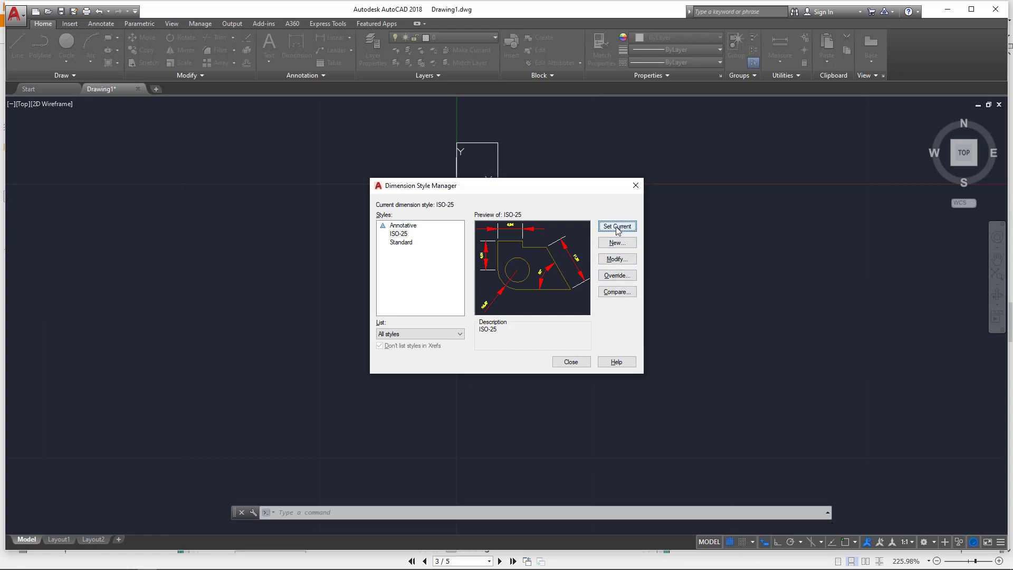
left_click(571, 362)
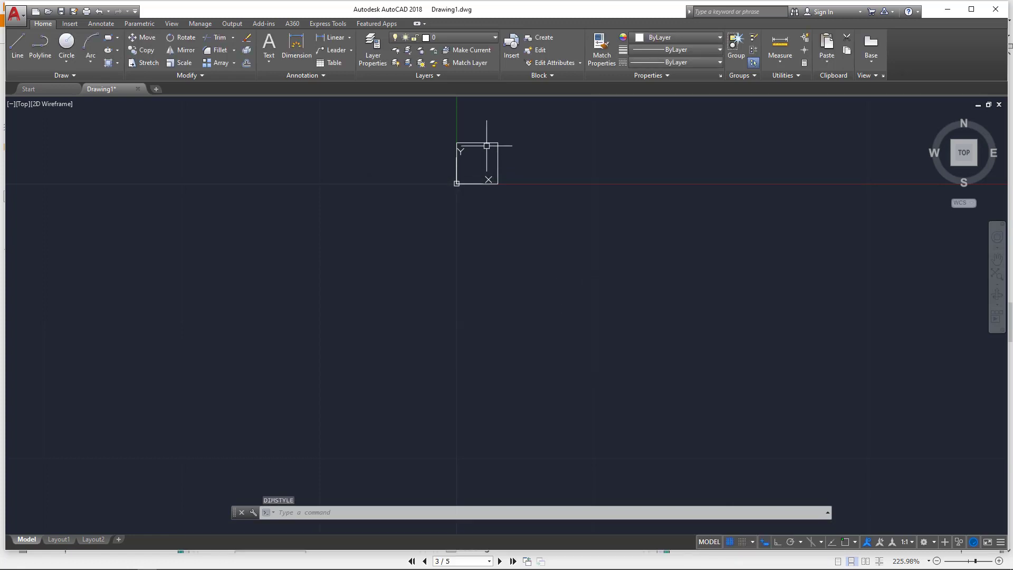
Start the Dimension command and bring the whole square into view with room around it
left_click(296, 46)
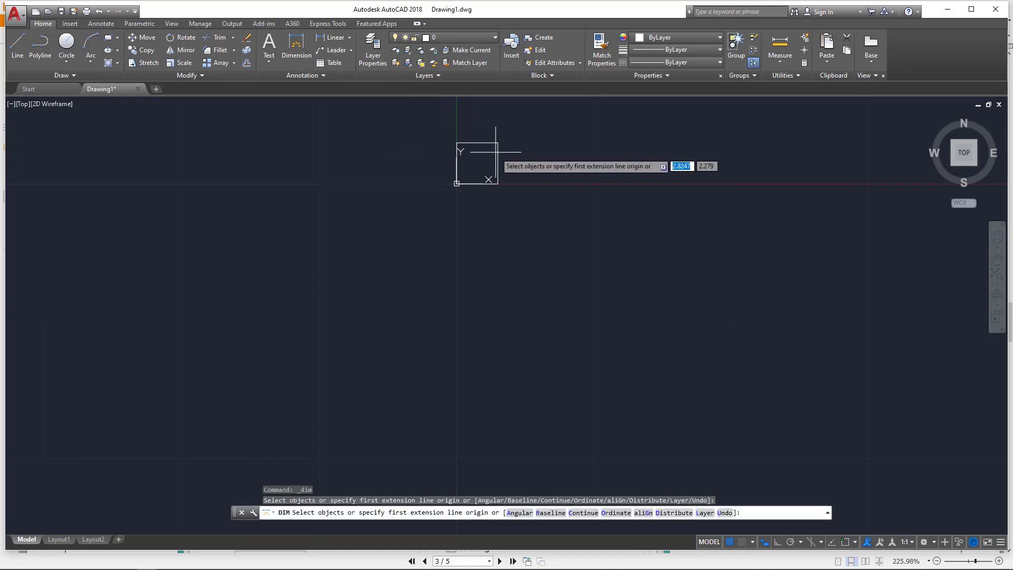
scroll(501, 155, "up", 4)
scroll(492, 177, "up", 2)
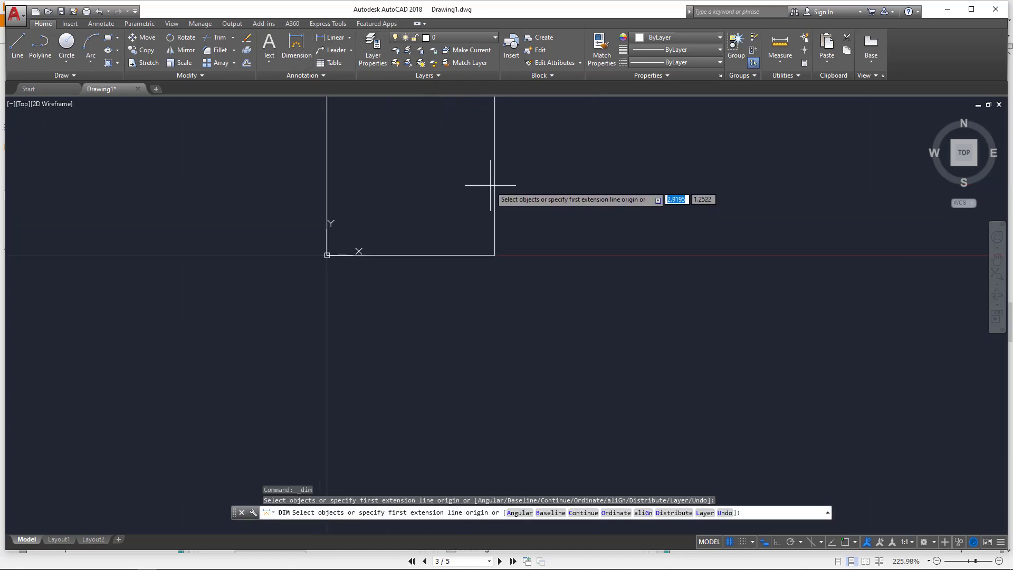
middle_click(502, 370)
middle_click(501, 371)
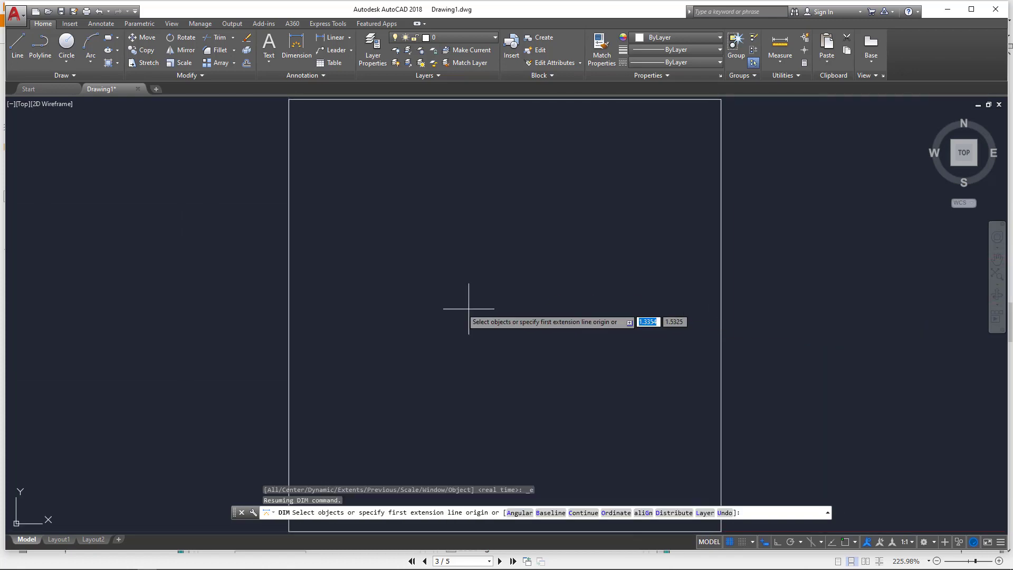
scroll(285, 302, "down", 5)
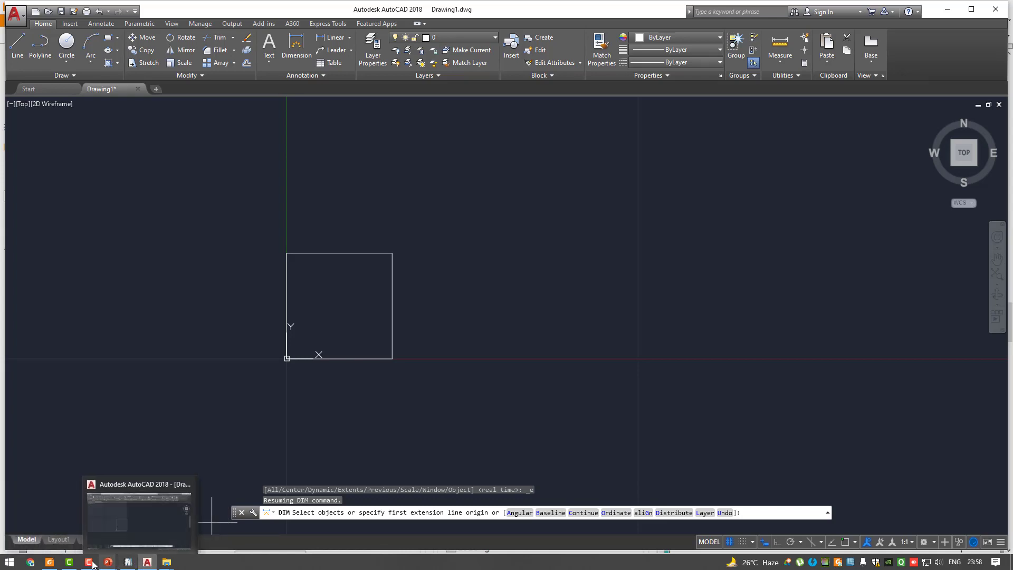
Switch to Foxit Reader and examine the Drawing 2 exercise below the square's solution in AutoCad Methods.pdf
left_click(51, 563)
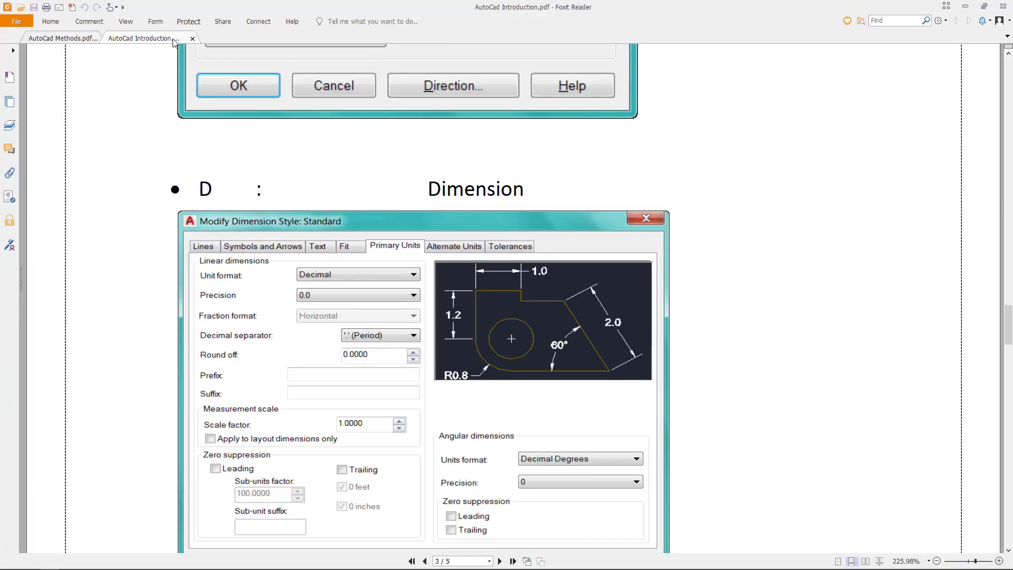
left_click(59, 38)
scroll(546, 222, "up", 3)
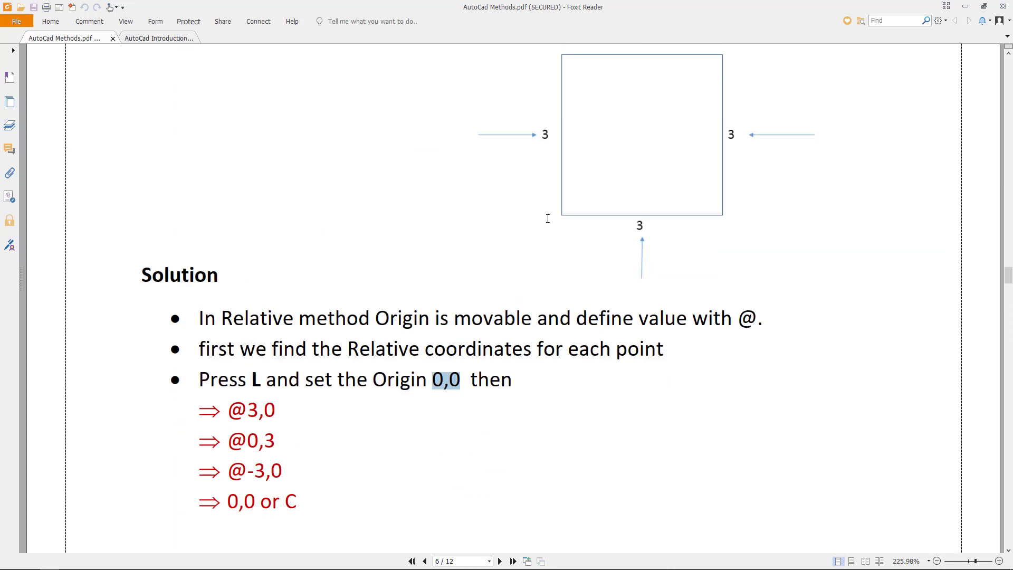
scroll(548, 220, "down", 5)
scroll(548, 220, "down", 2)
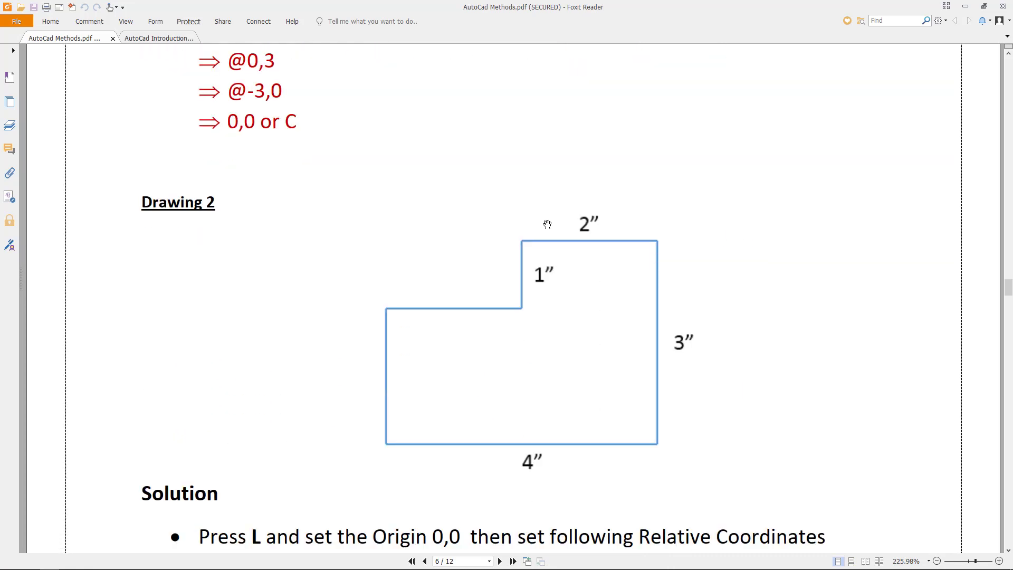
scroll(548, 227, "up", 1)
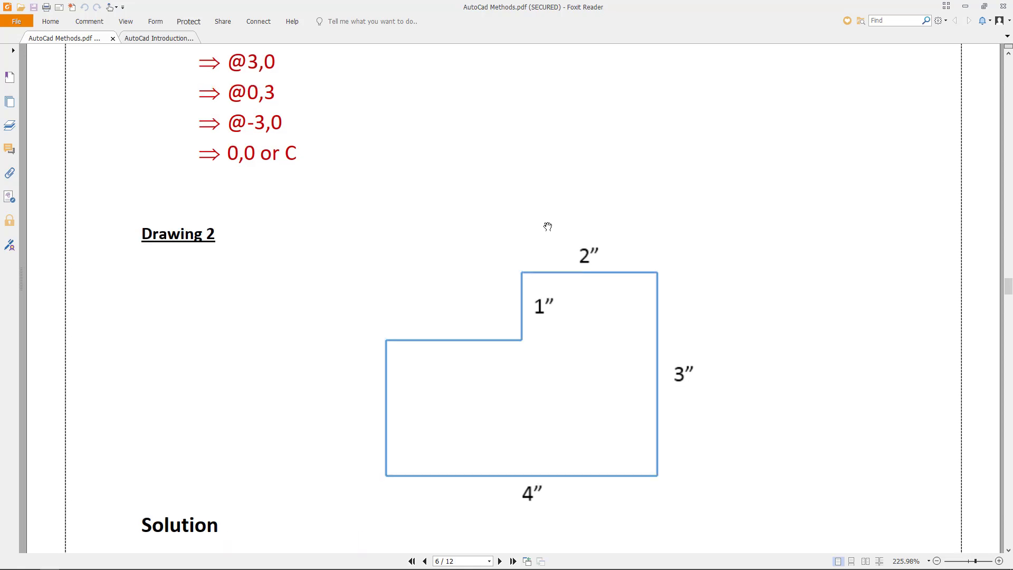